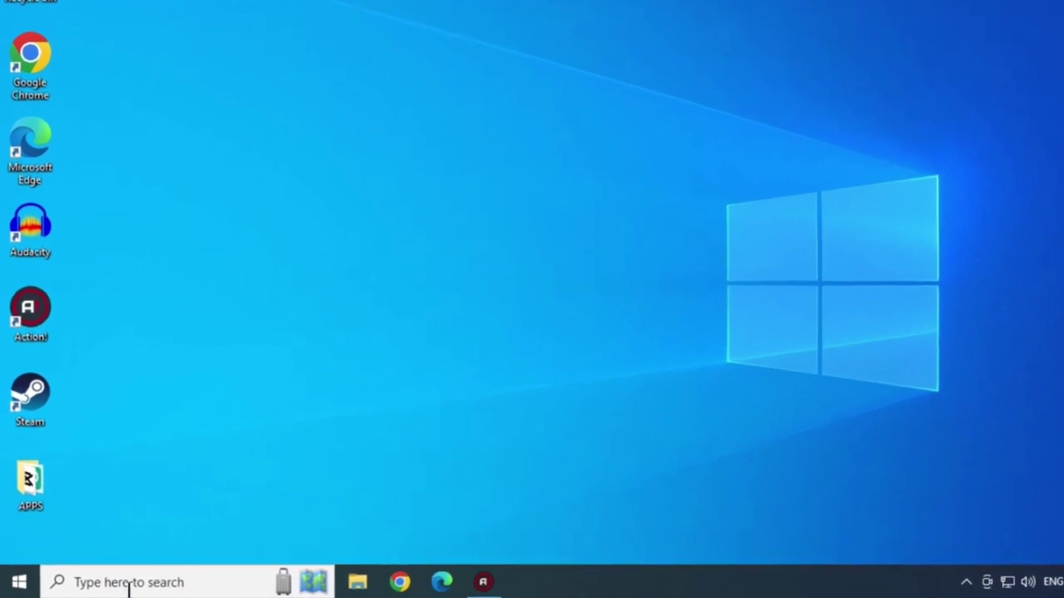
Run Disk Cleanup on drive C: and permanently delete the 37.2 MB of Thumbnails files
click(167, 586)
text(disk)
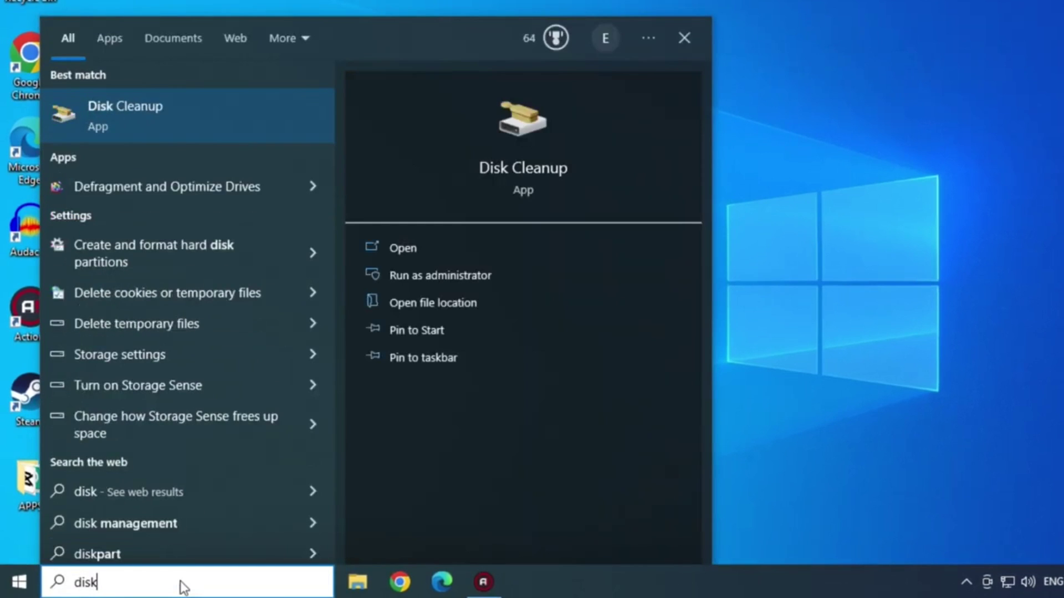
click(478, 250)
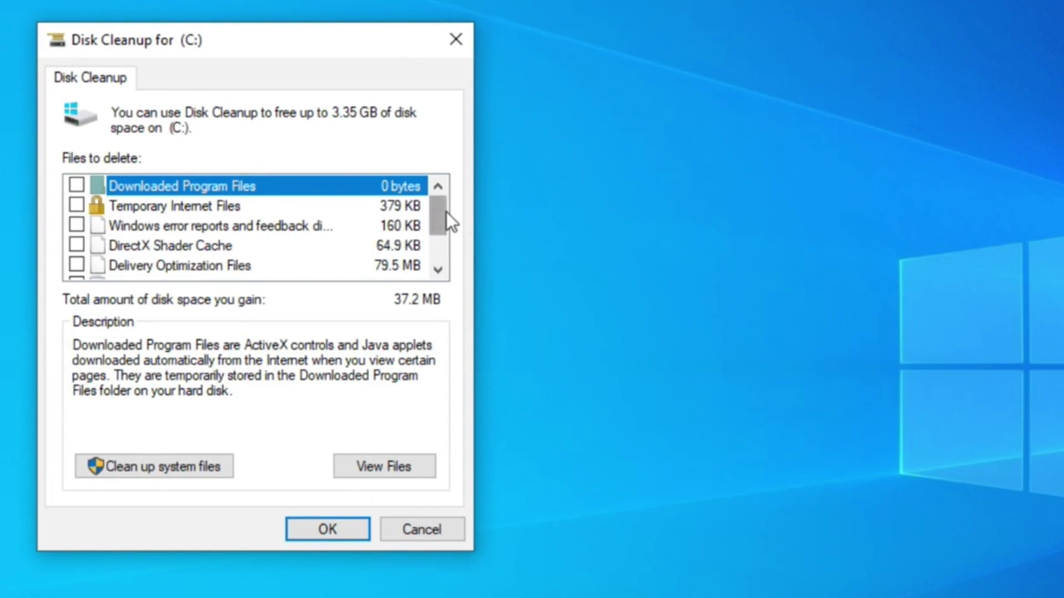
drag(447, 217, 436, 237)
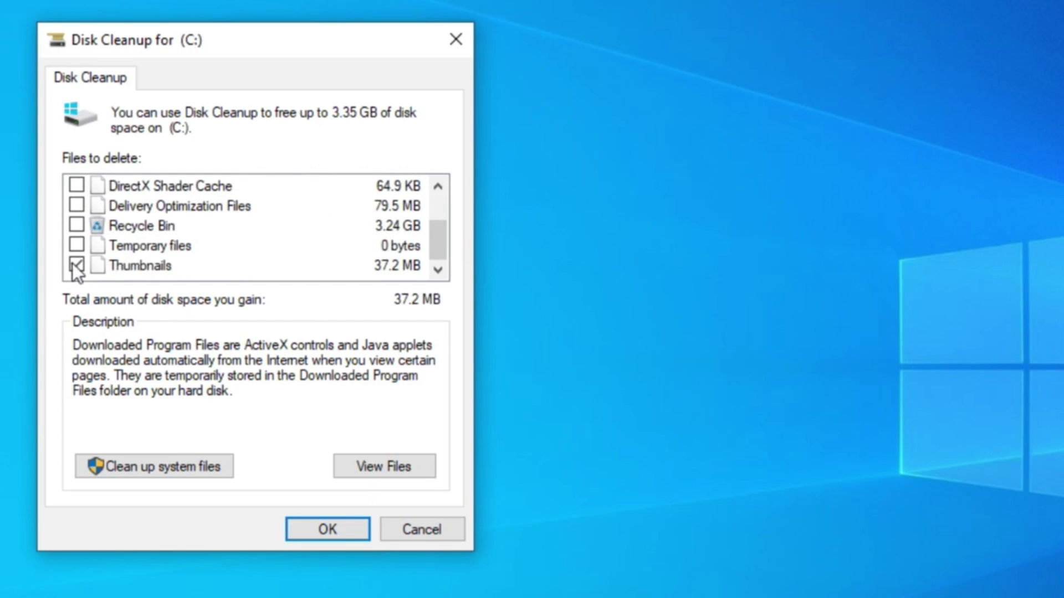
click(330, 528)
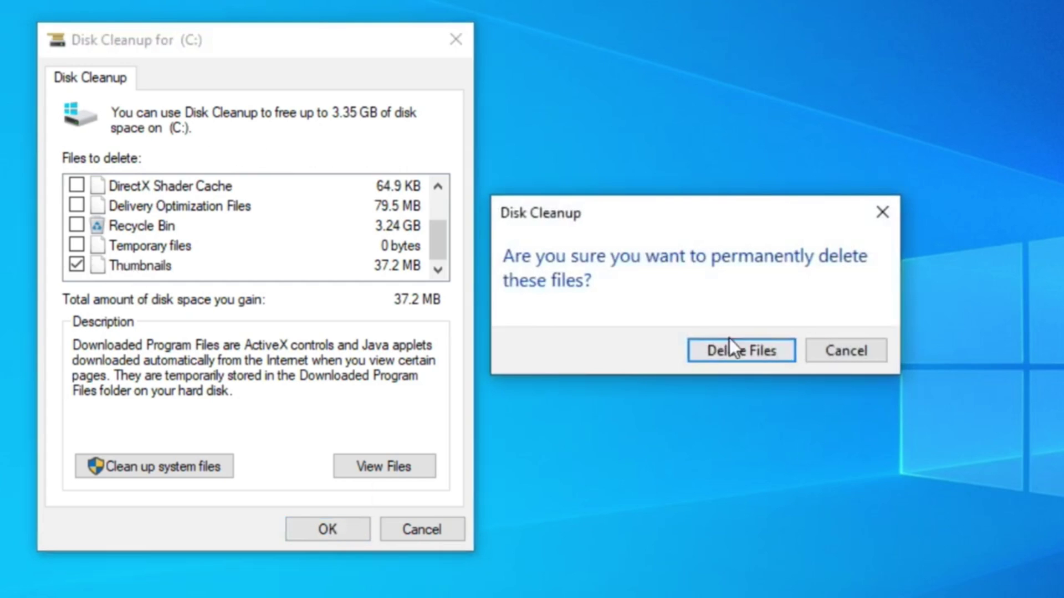
click(767, 345)
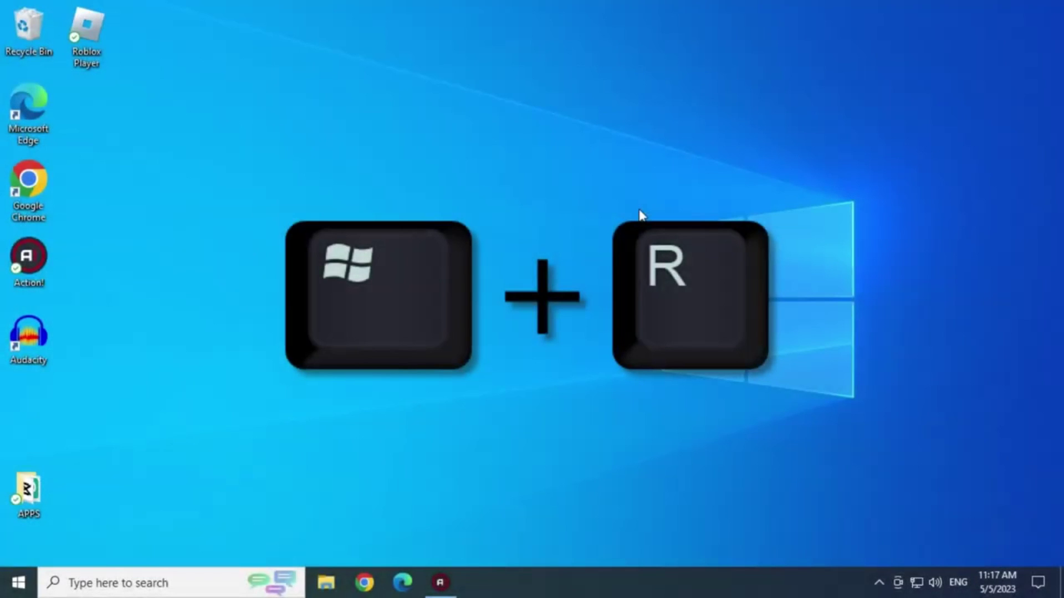
Open AppData\Local through the Run box and delete its Roblox folder, leaving 20 items
key(super+r)
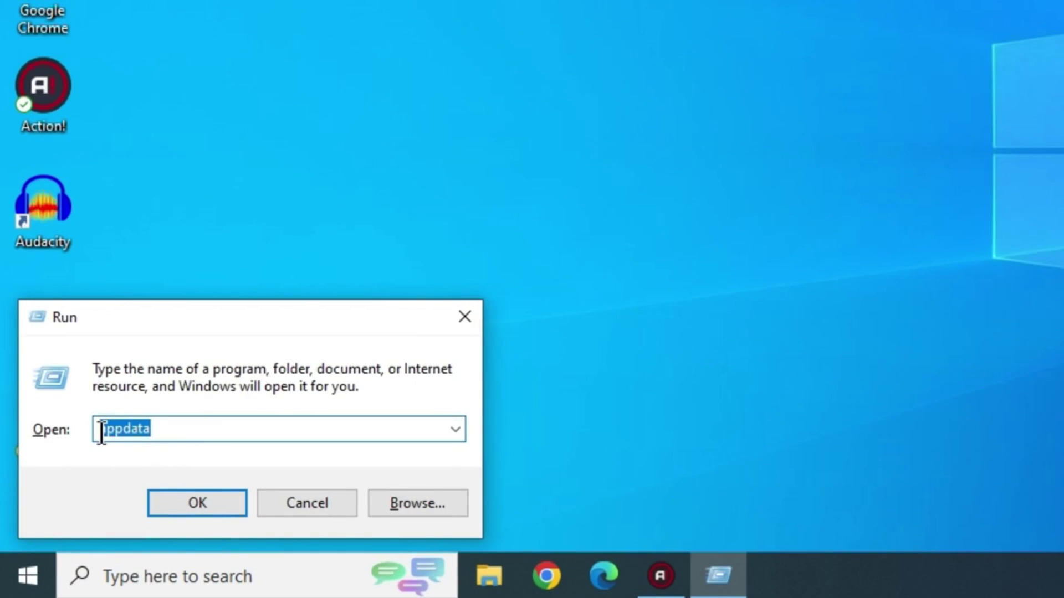
text(appdata)
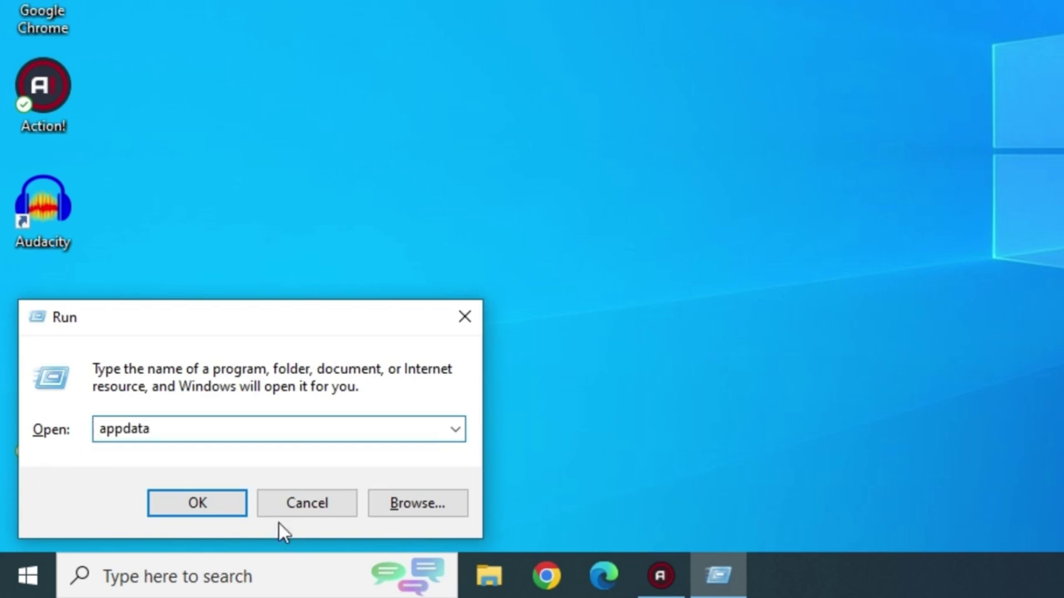
click(191, 501)
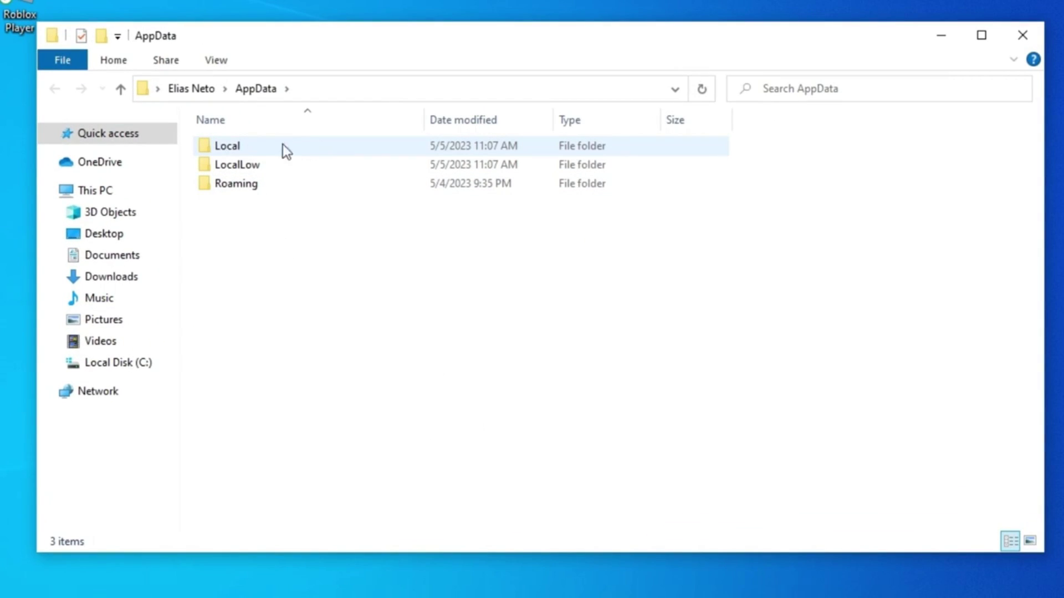
double_click(250, 147)
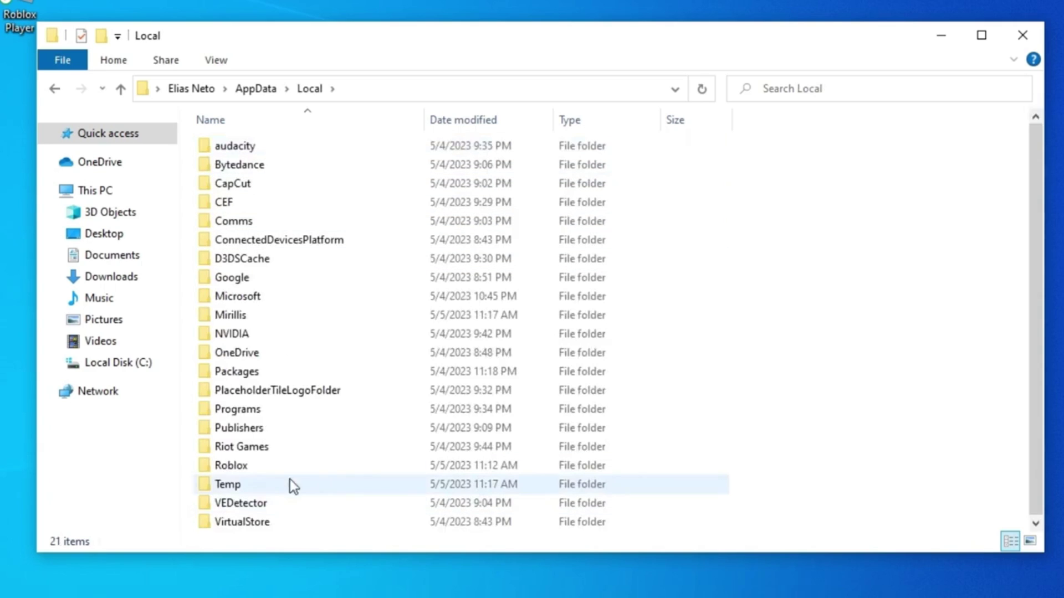
click(229, 464)
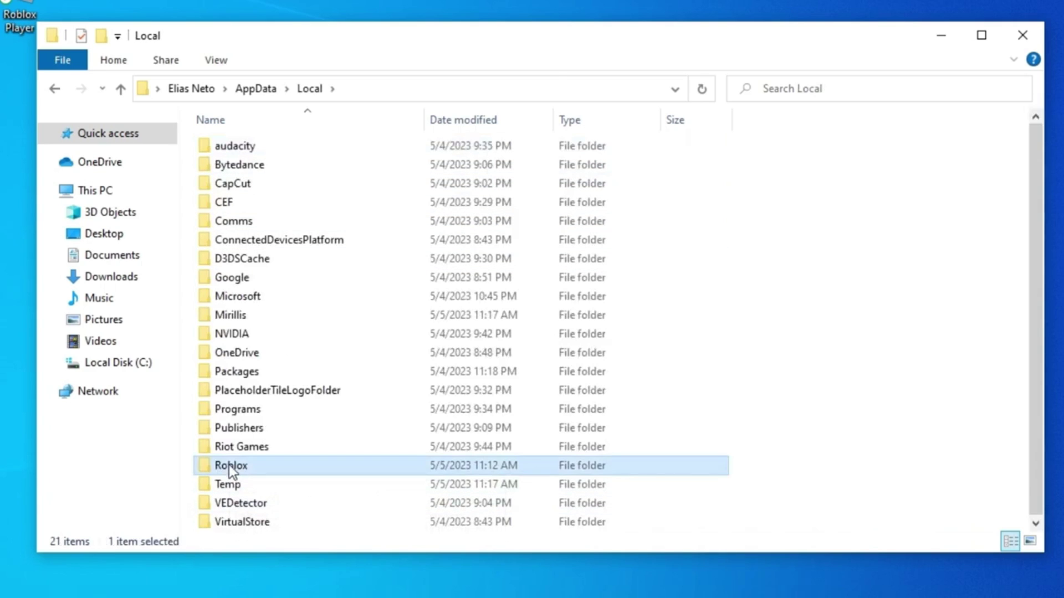
right_click(229, 465)
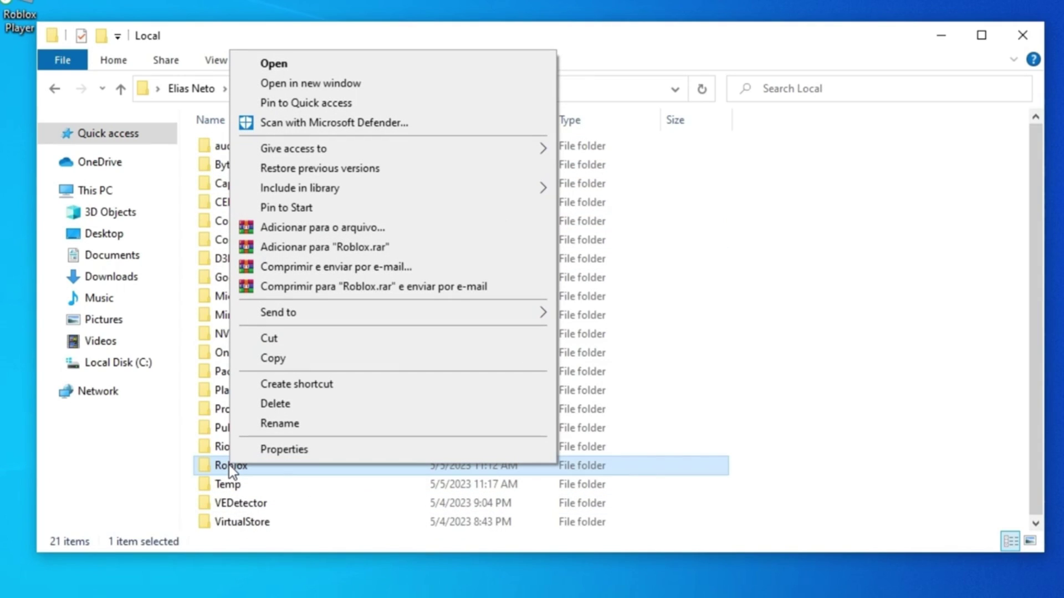
click(300, 404)
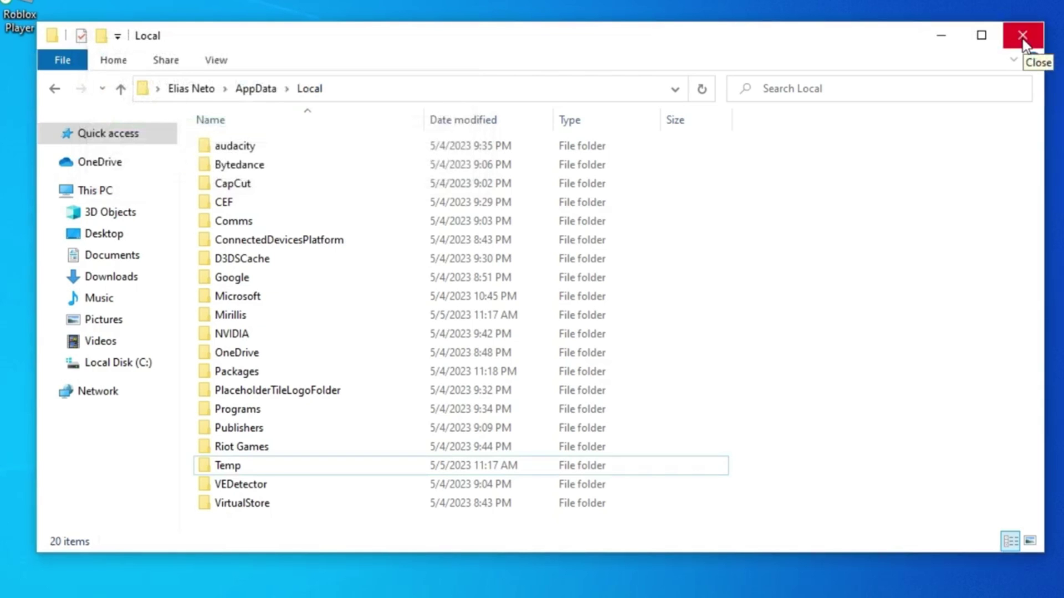
Open %temp% from the Run box, delete its Roblox folder, then close Explorer
click(1023, 42)
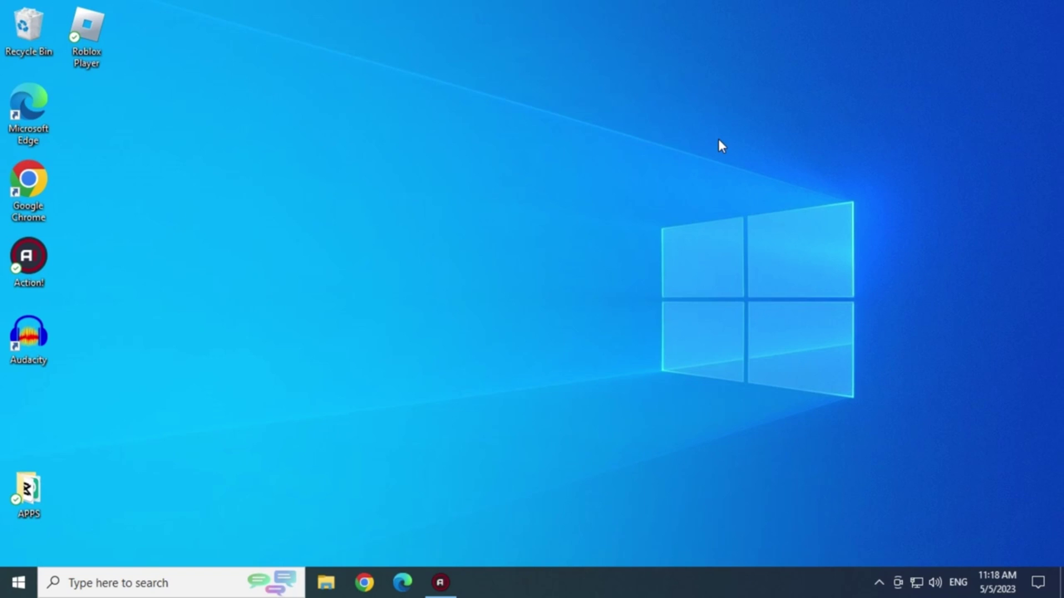
key(super+r)
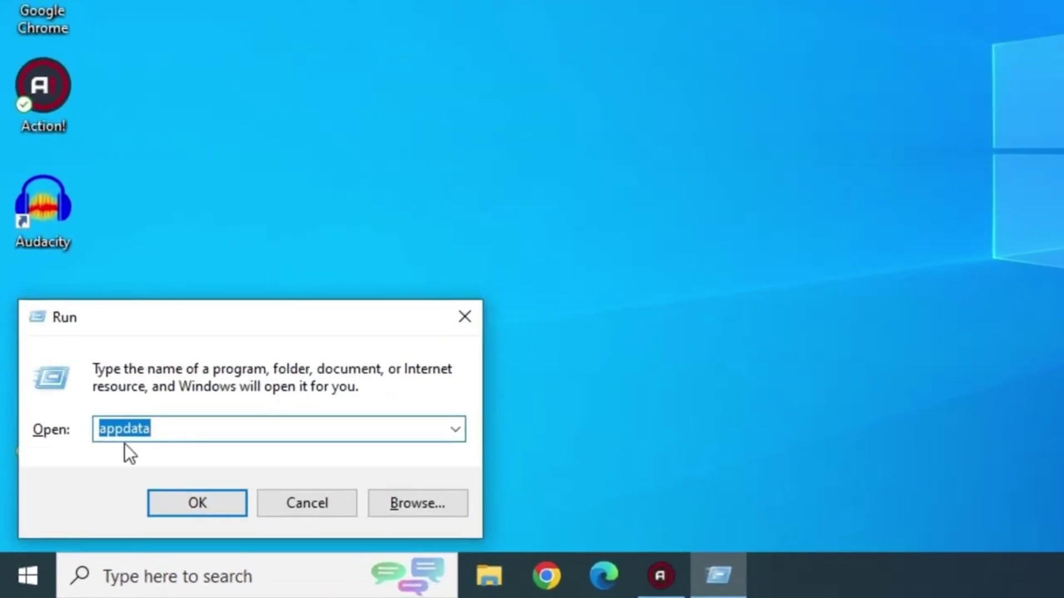
text(%)
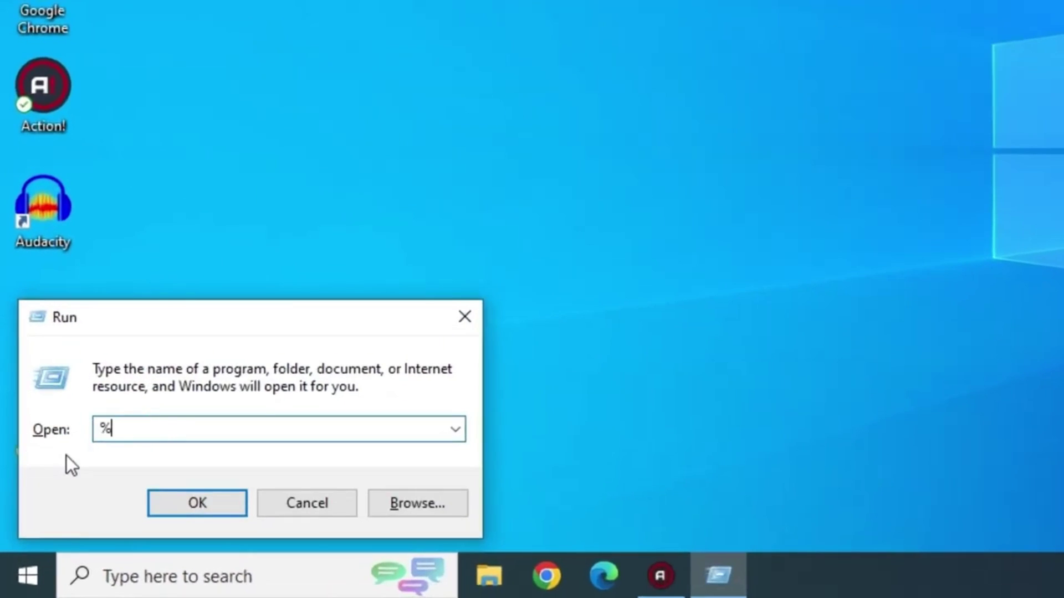
text(temp%)
click(179, 511)
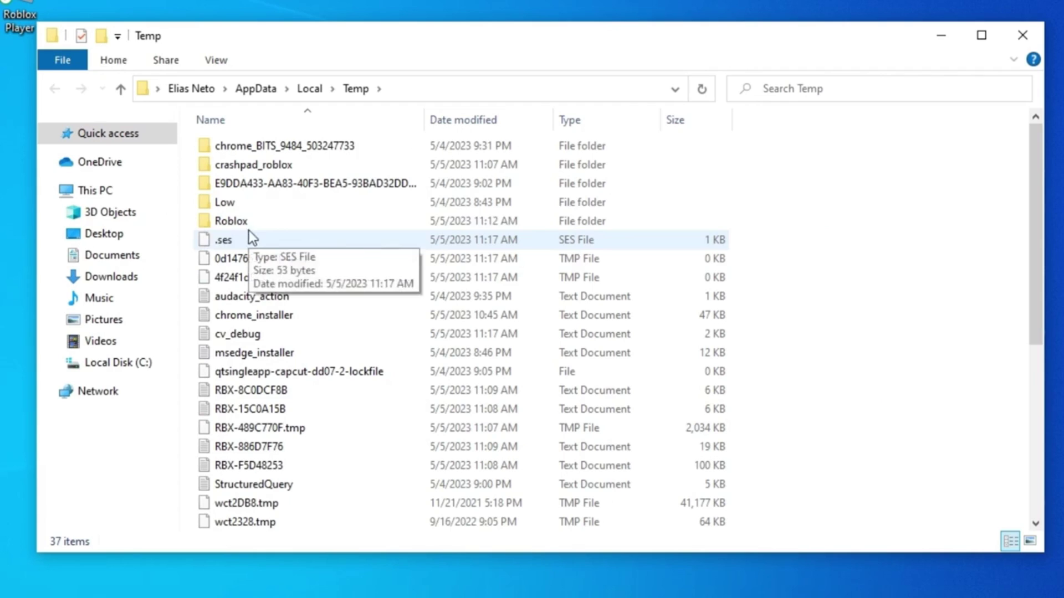
right_click(228, 221)
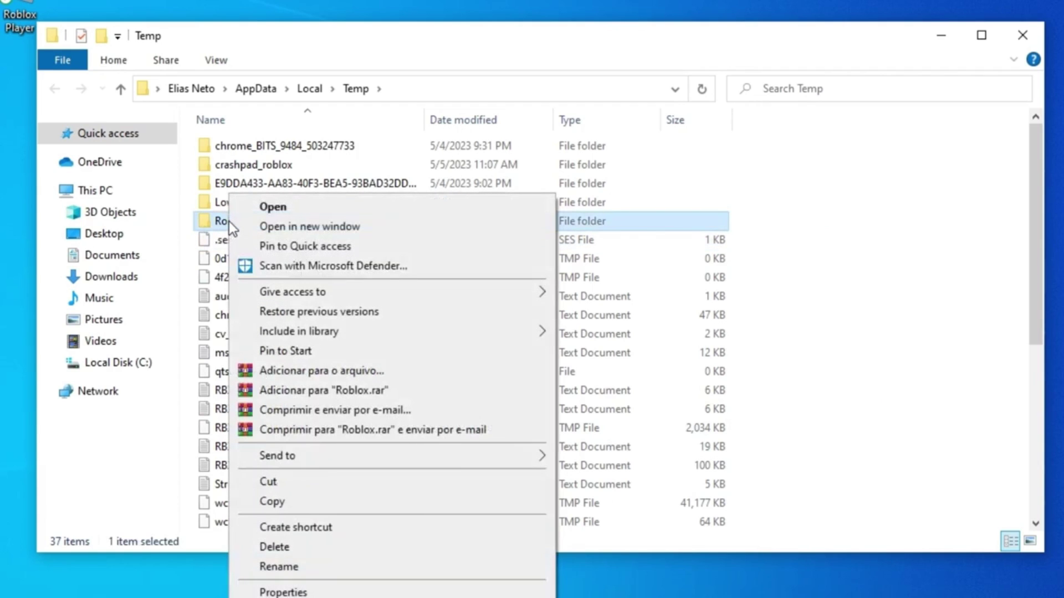
click(305, 549)
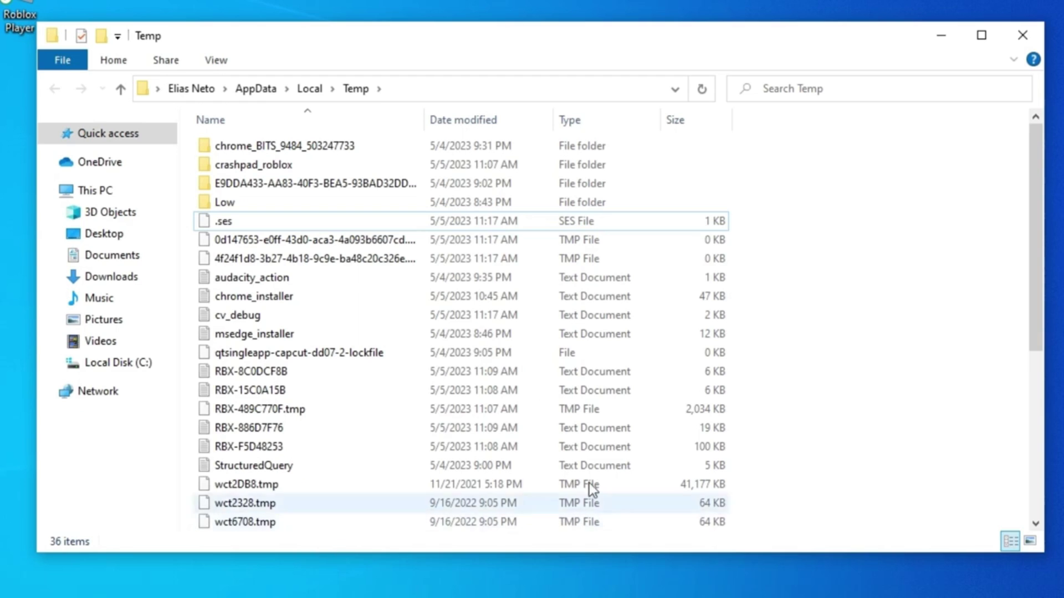
click(1024, 37)
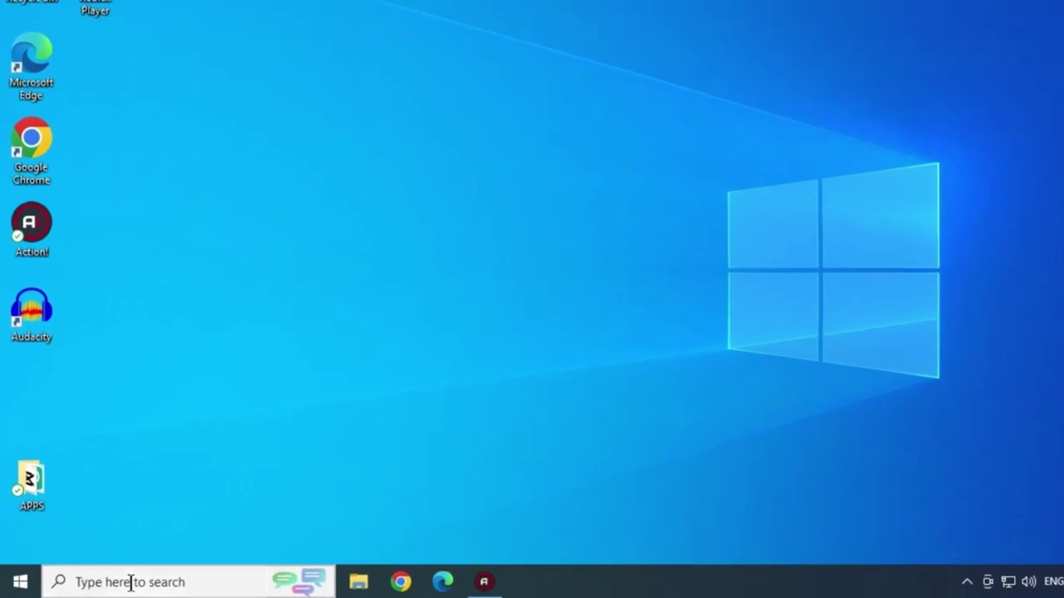
Uninstall Roblox Player from Programs and Features and confirm the removal
click(130, 582)
text(roblox)
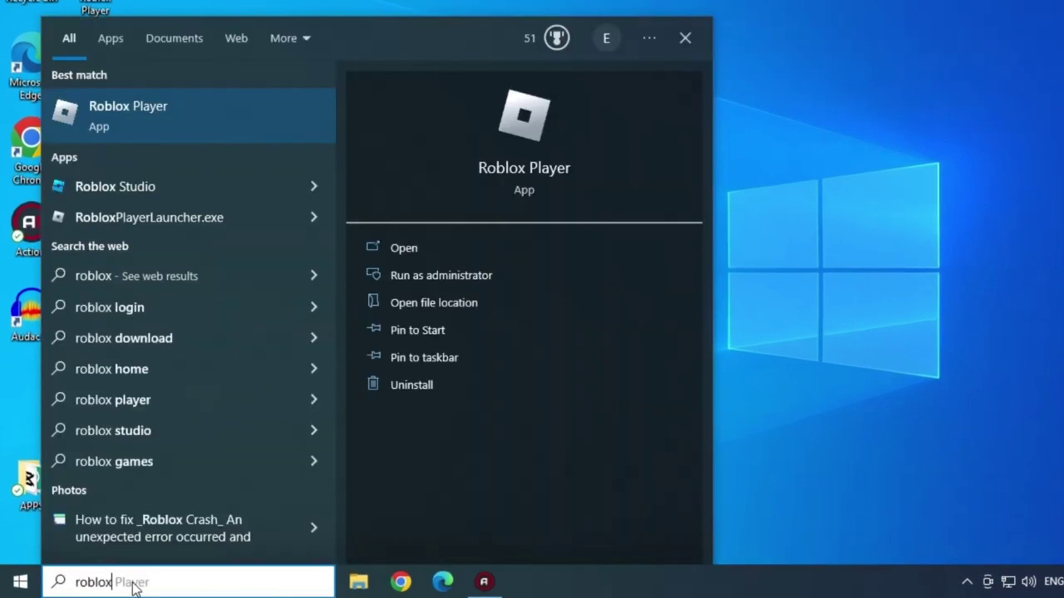
click(452, 391)
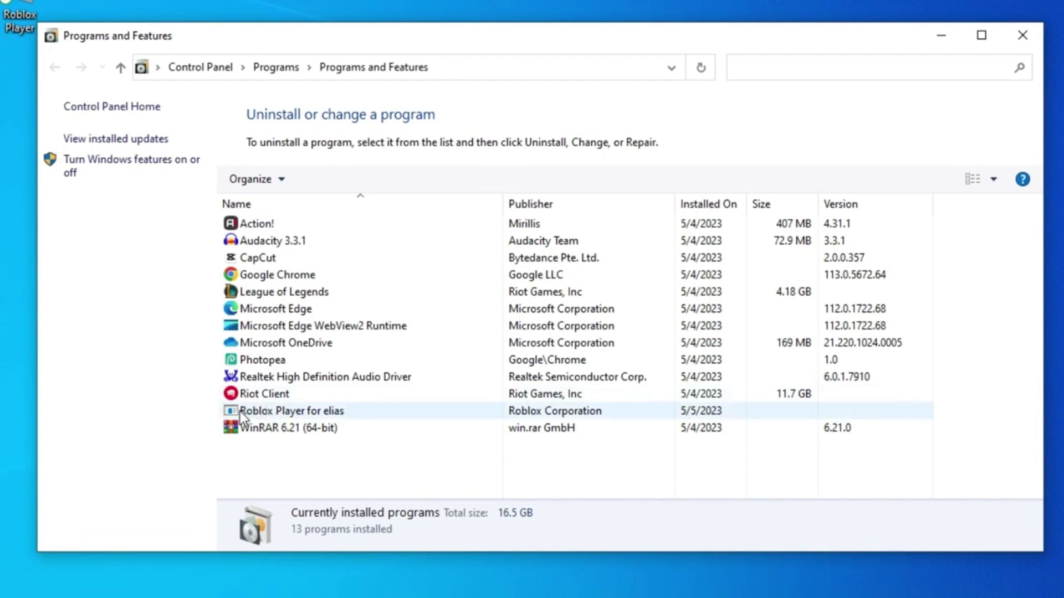
click(256, 413)
right_click(258, 413)
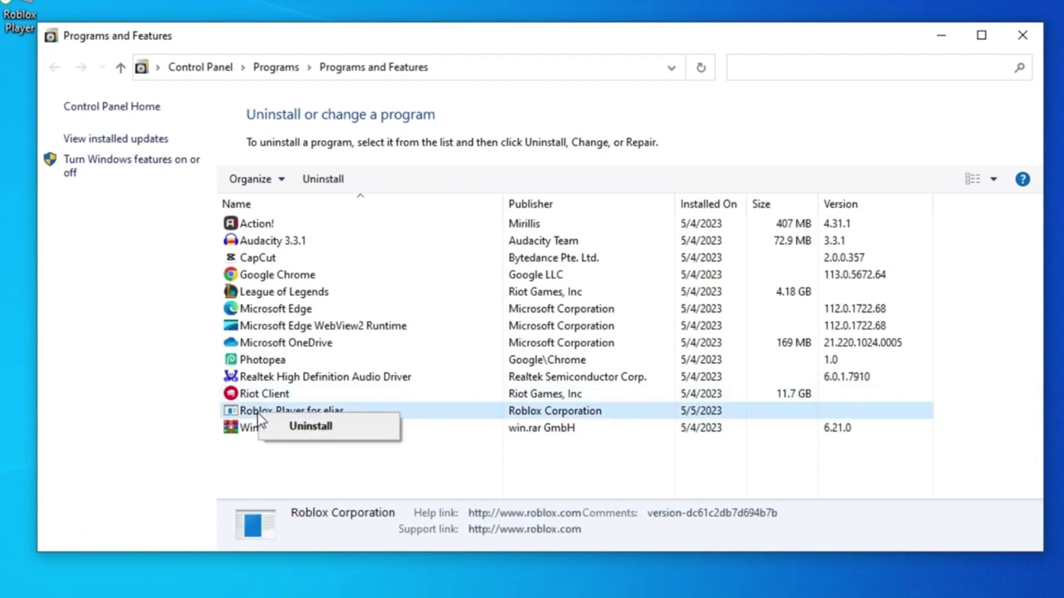
click(312, 427)
click(575, 310)
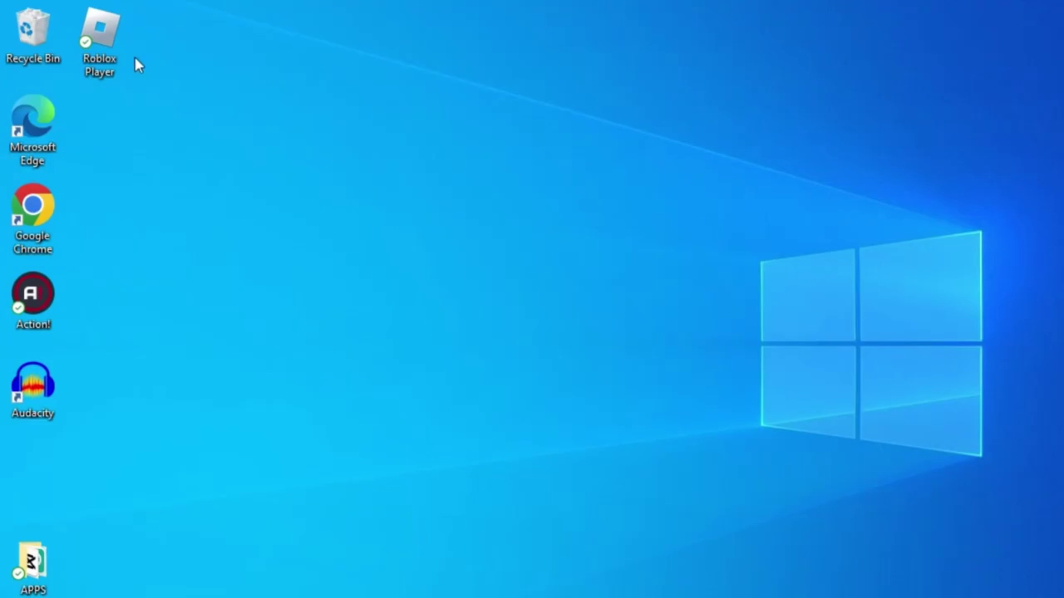
Tick 'Run this program as an administrator' in the Roblox Player shortcut's Compatibility properties
right_click(98, 42)
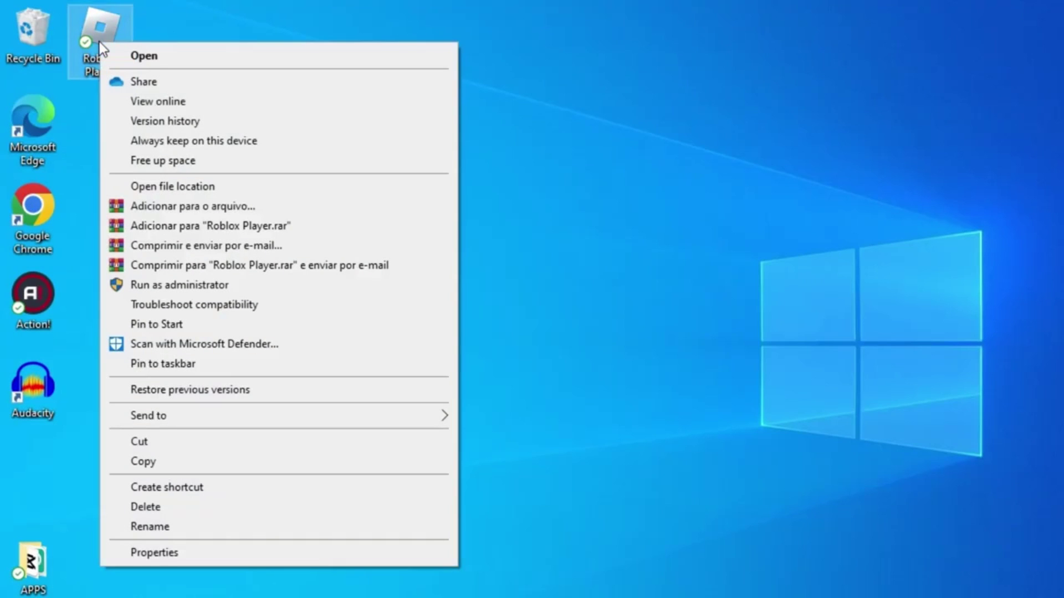
click(195, 555)
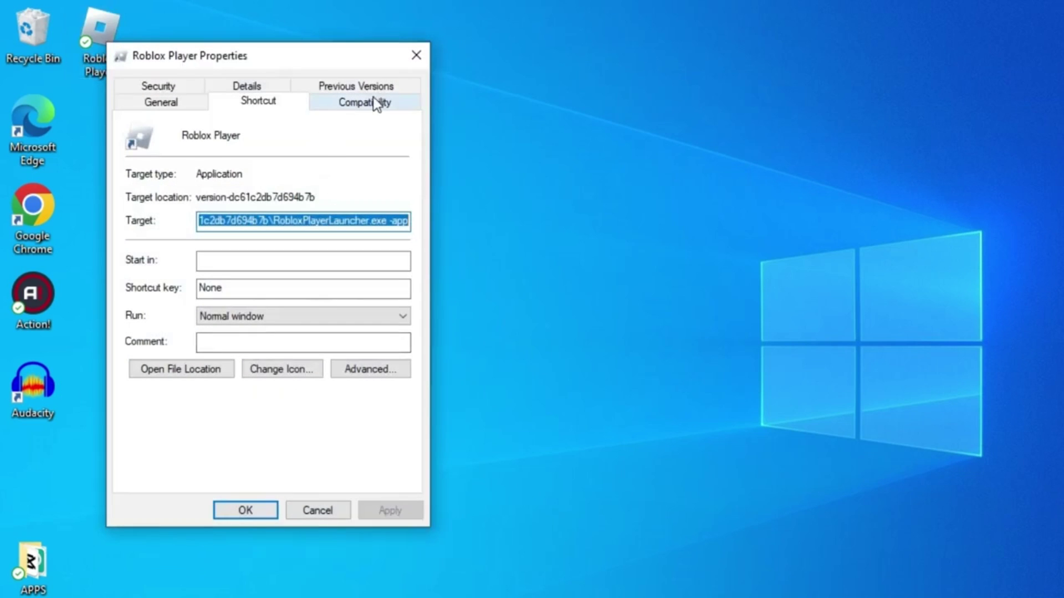
click(362, 103)
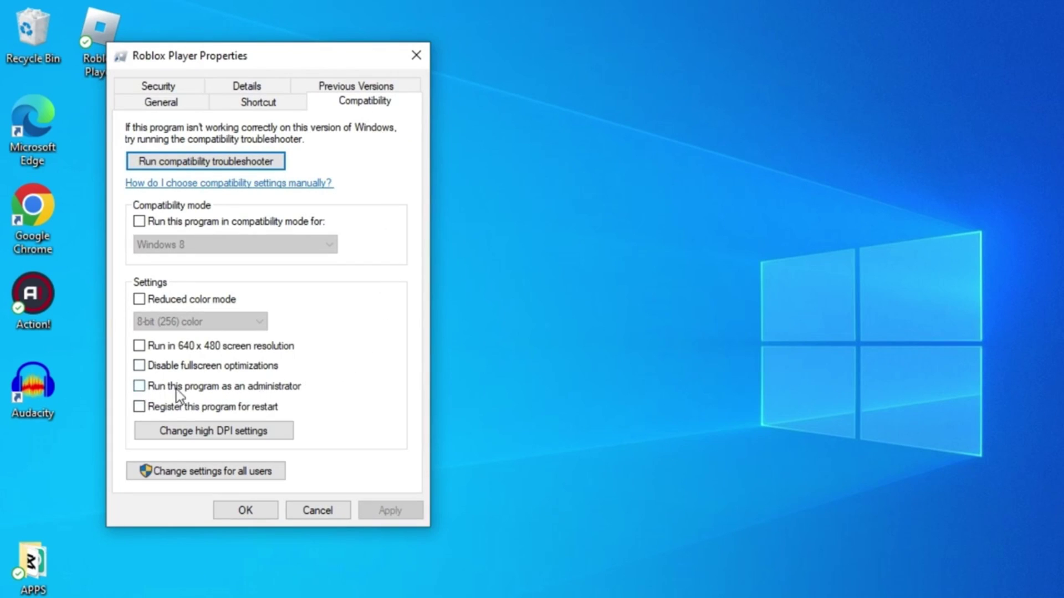
click(252, 391)
click(256, 510)
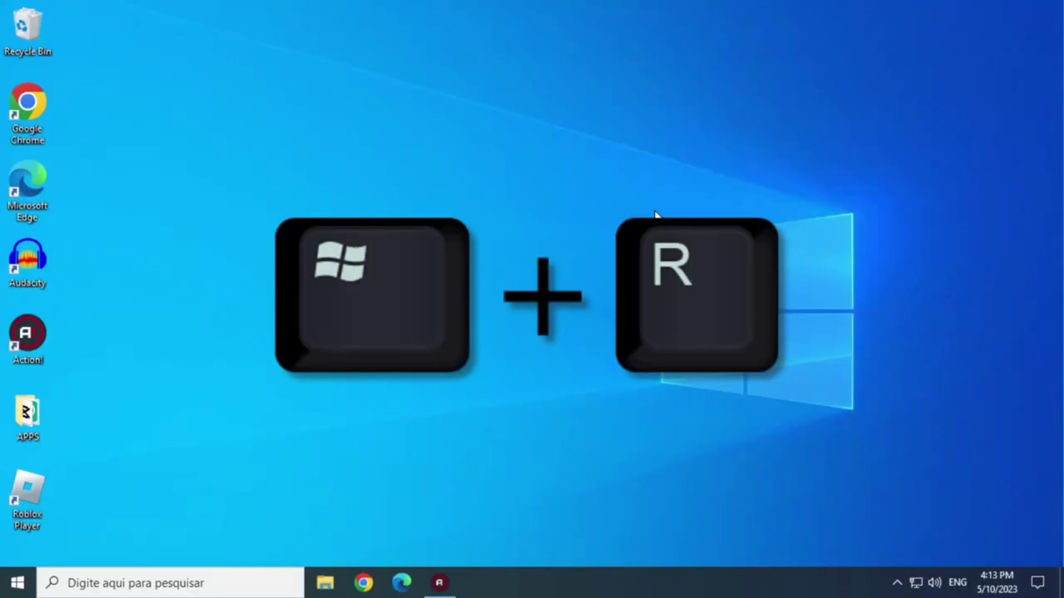
Run %temp% to show the Temp folder with its 51 items, including Roblox
key(super+r)
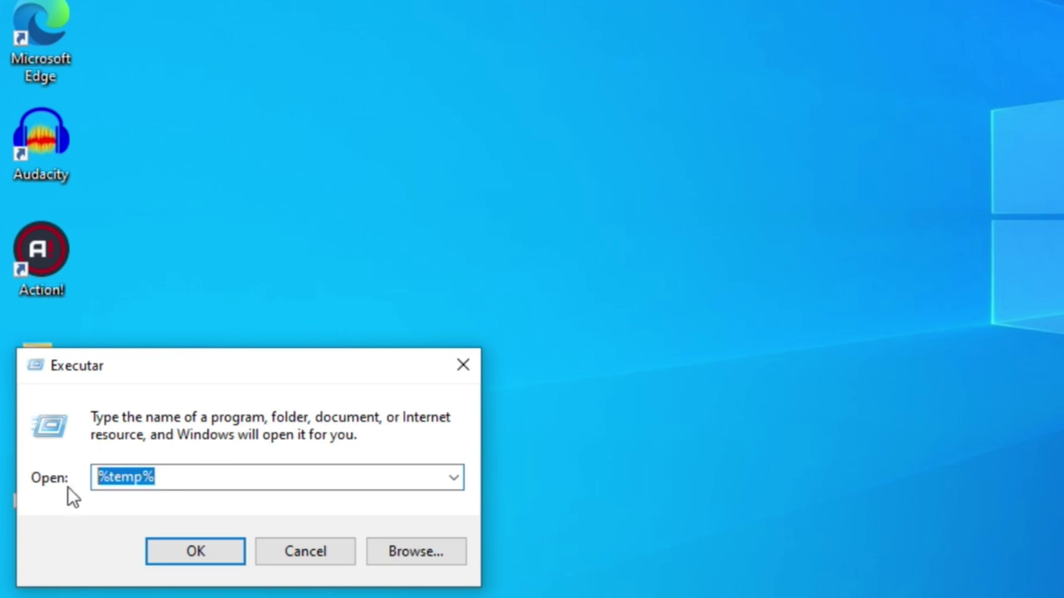
text(%temp)
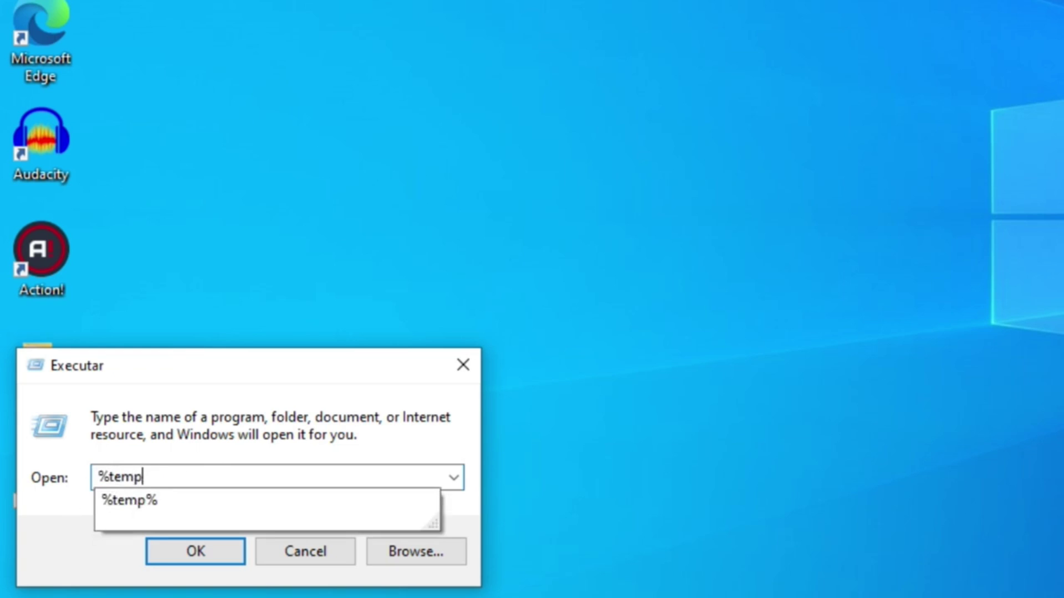
text(%)
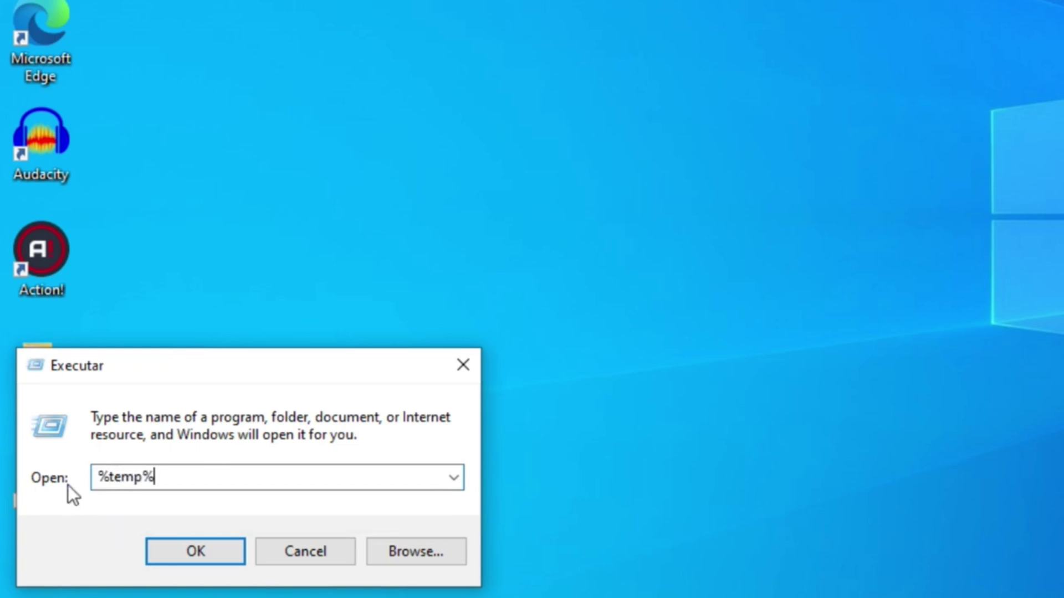
click(213, 556)
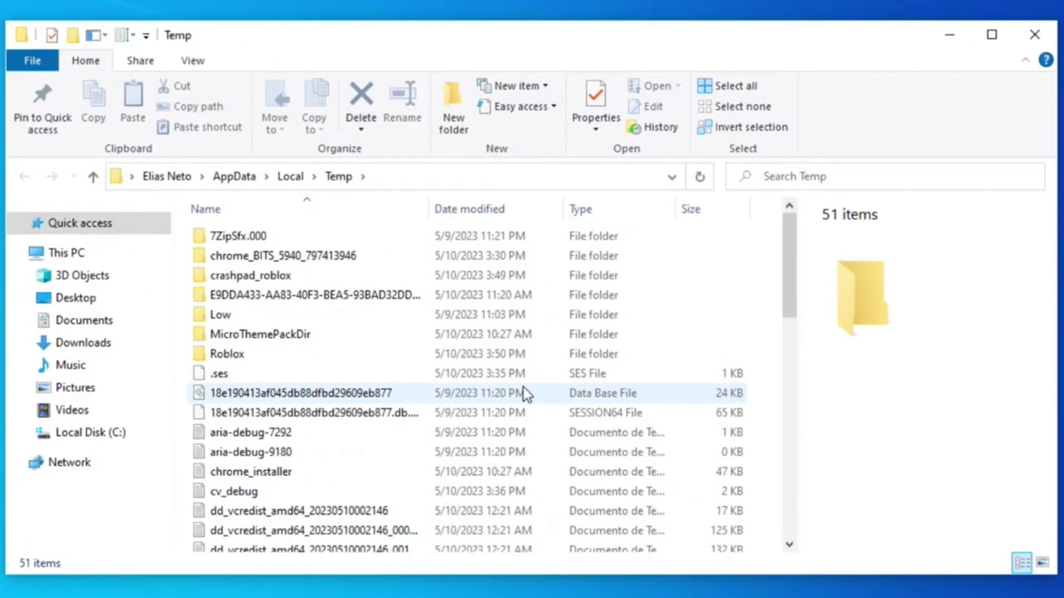
Delete the Roblox folder from Temp, leaving 50 items, and close the window
right_click(204, 355)
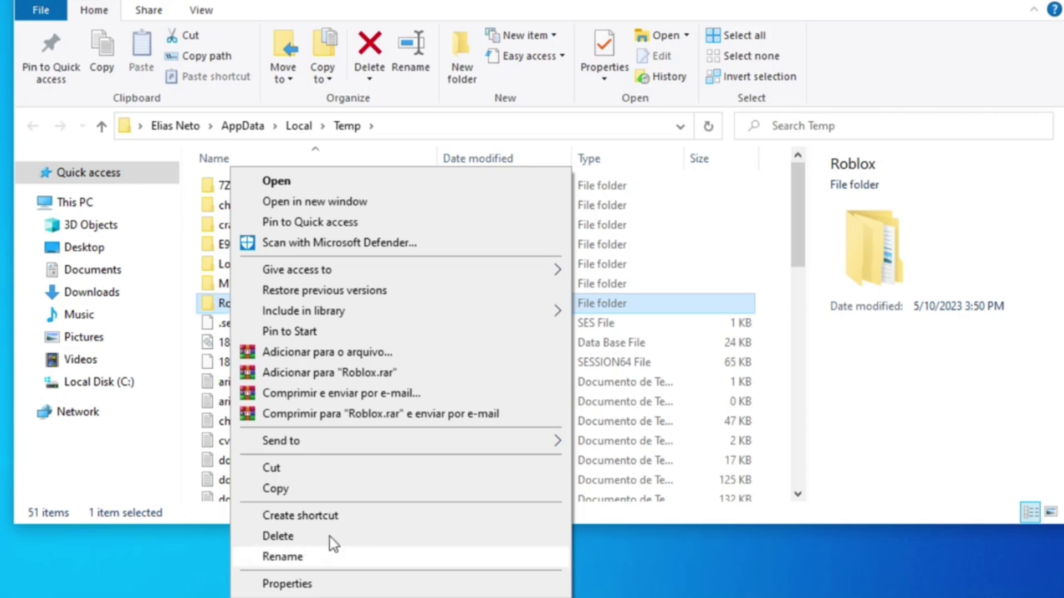
click(282, 537)
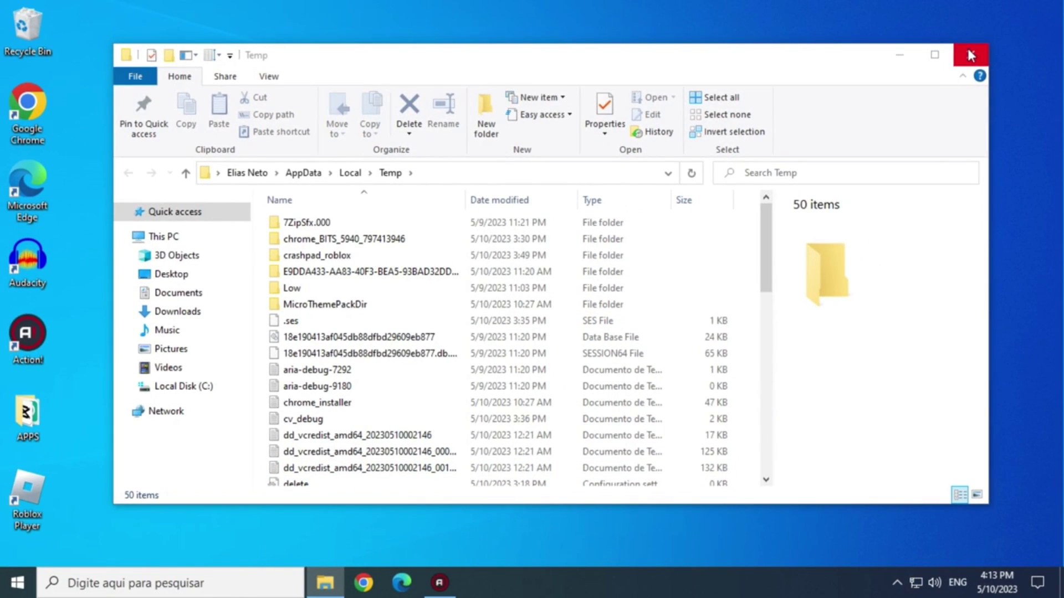
click(971, 56)
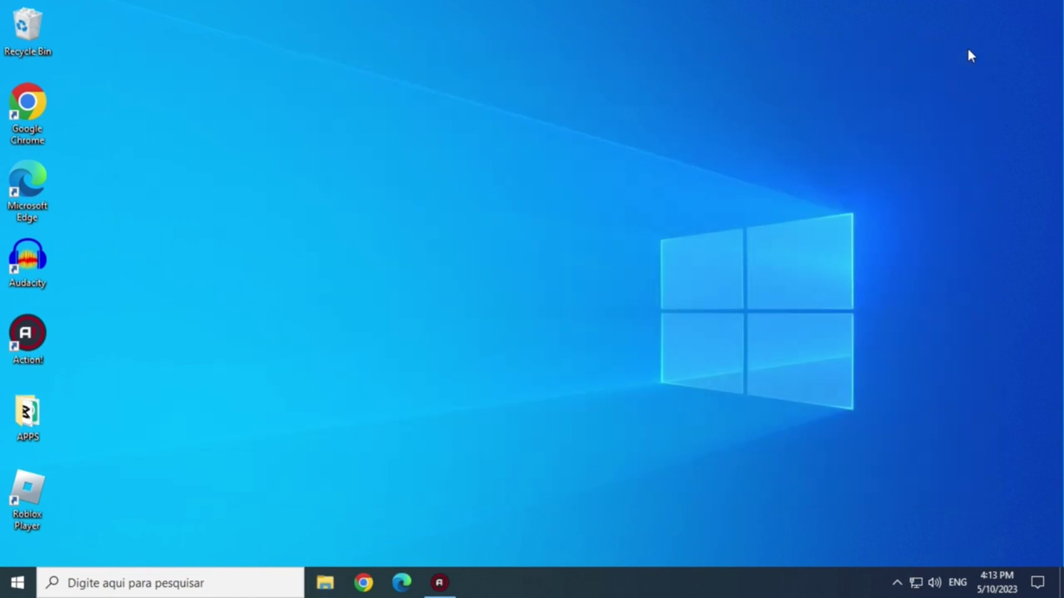
Open Chrome's Settings and go to Privacy and security > Cookies and other site data
click(362, 589)
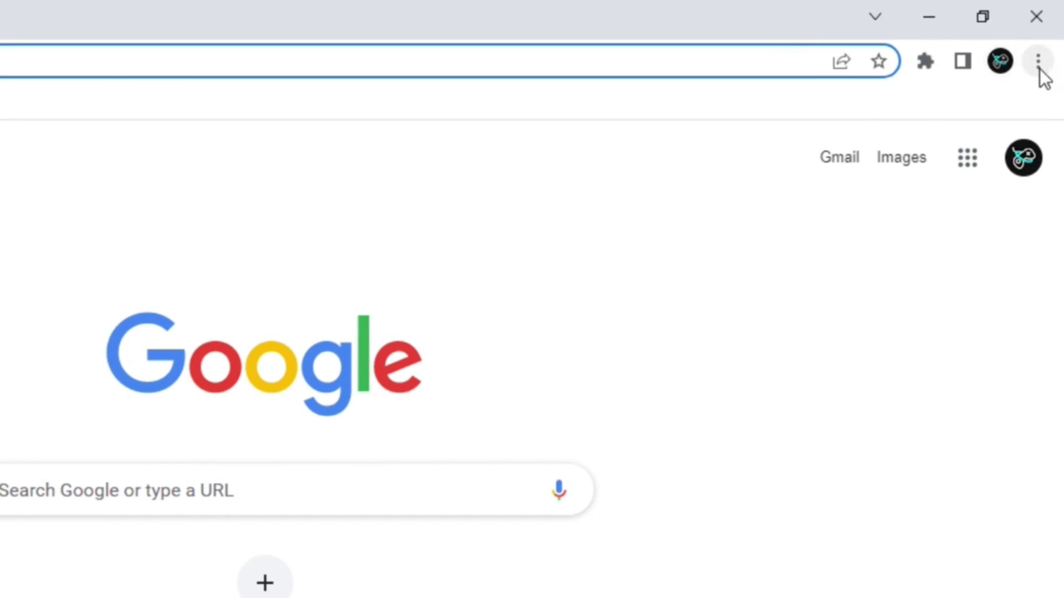
click(1040, 65)
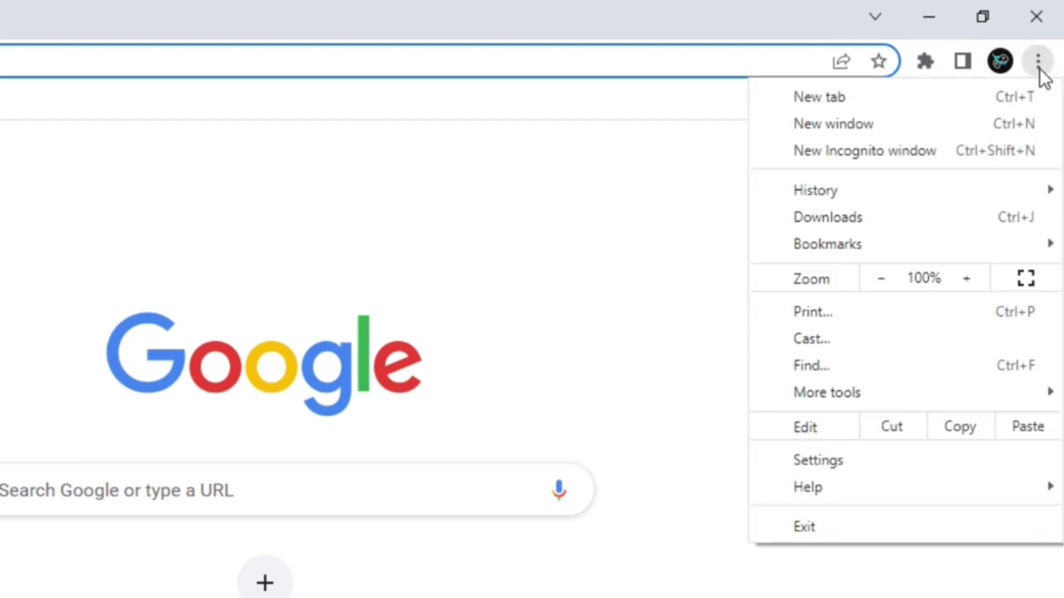
click(884, 465)
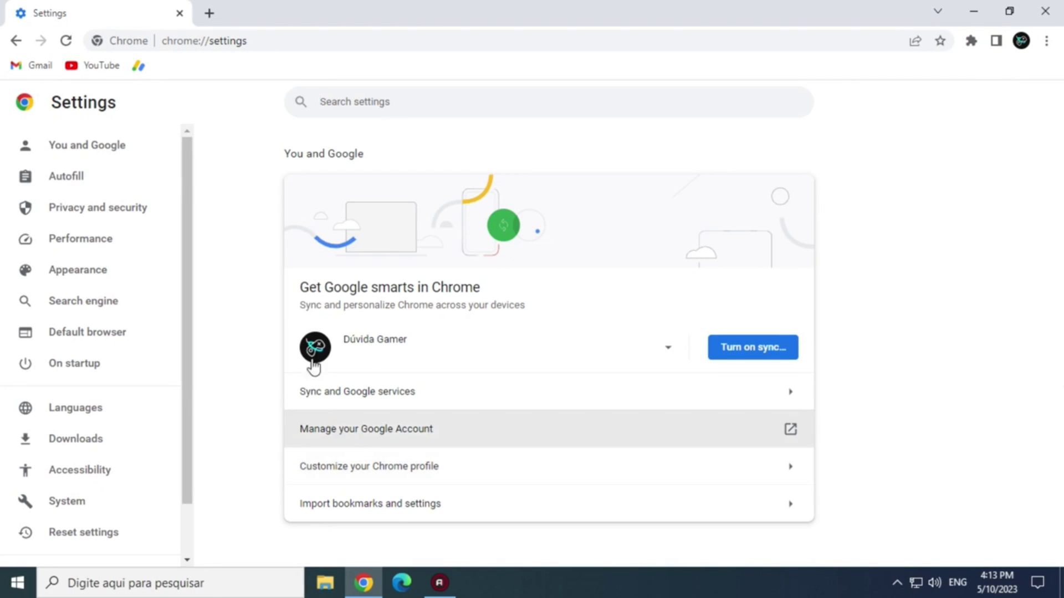
click(108, 225)
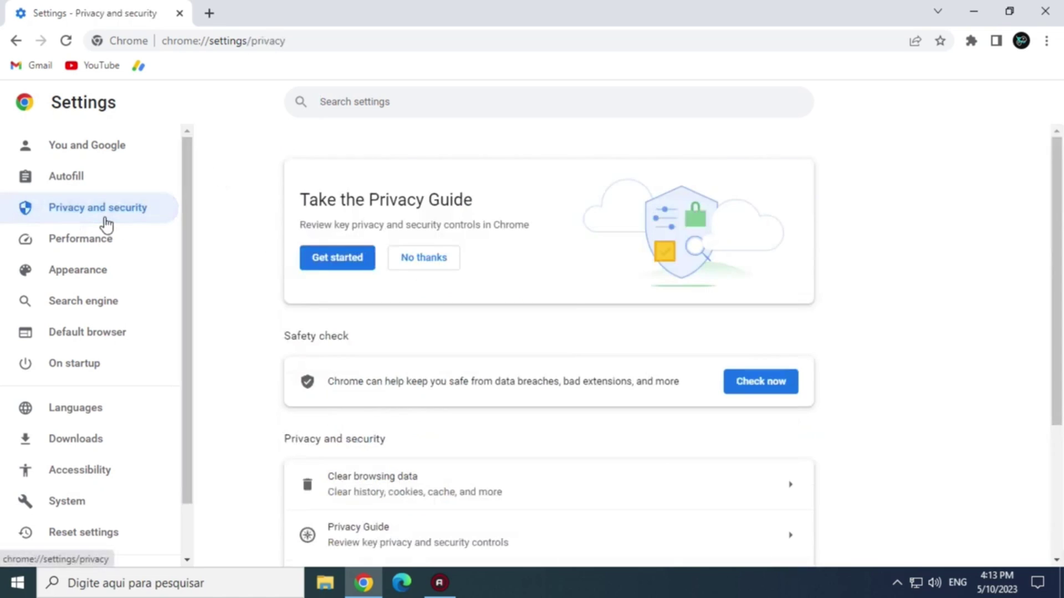
scroll(1060, 227, down, 1)
scroll(1060, 226, down, 1)
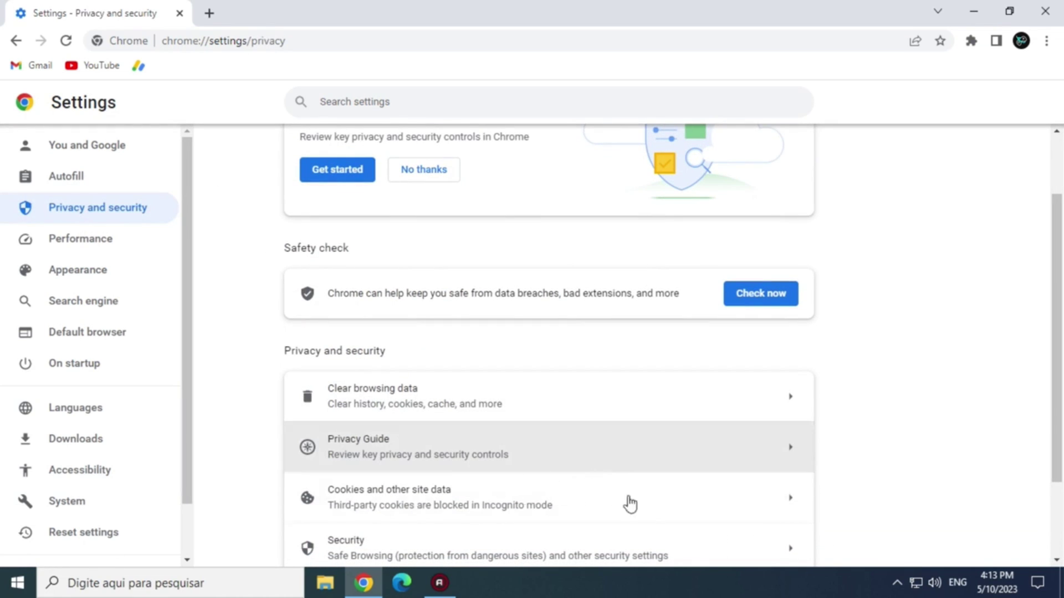
click(610, 502)
drag(1056, 211, 1055, 343)
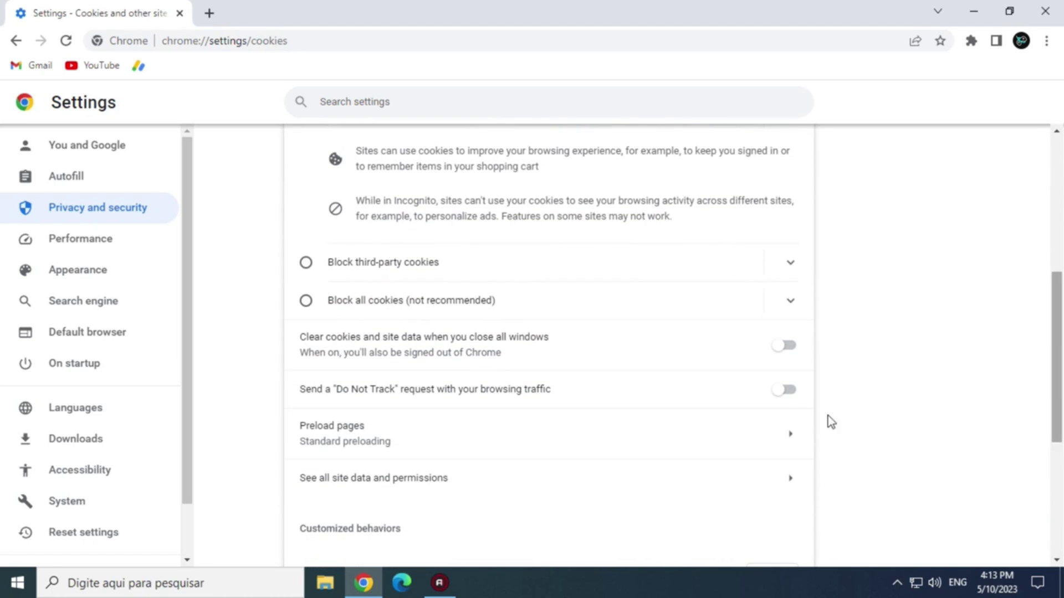
Filter all site data with 'ronlox' and trash the stored data for roblox.com
click(597, 491)
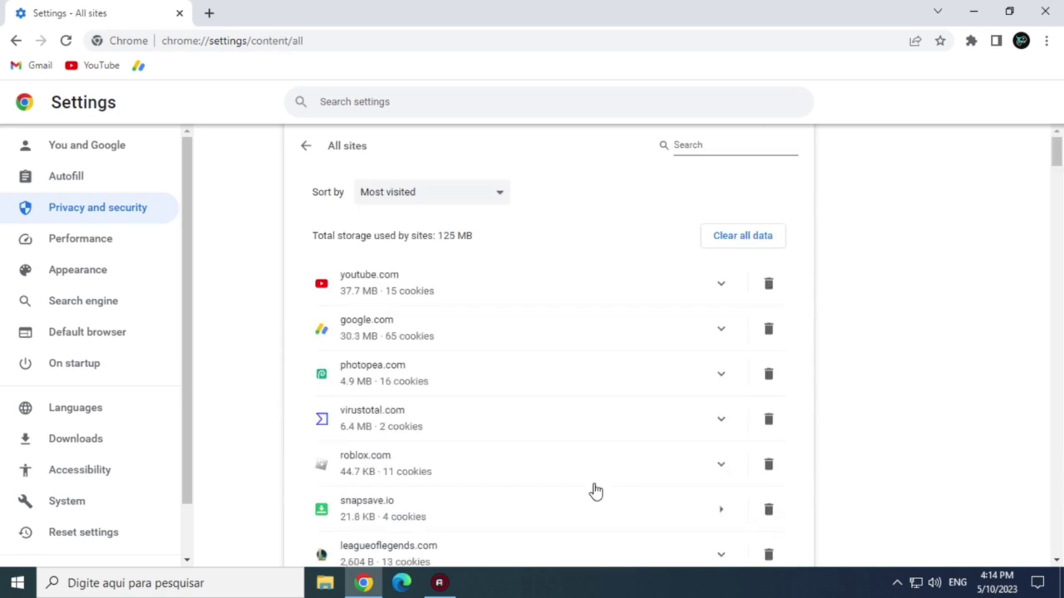
click(717, 152)
text(ro)
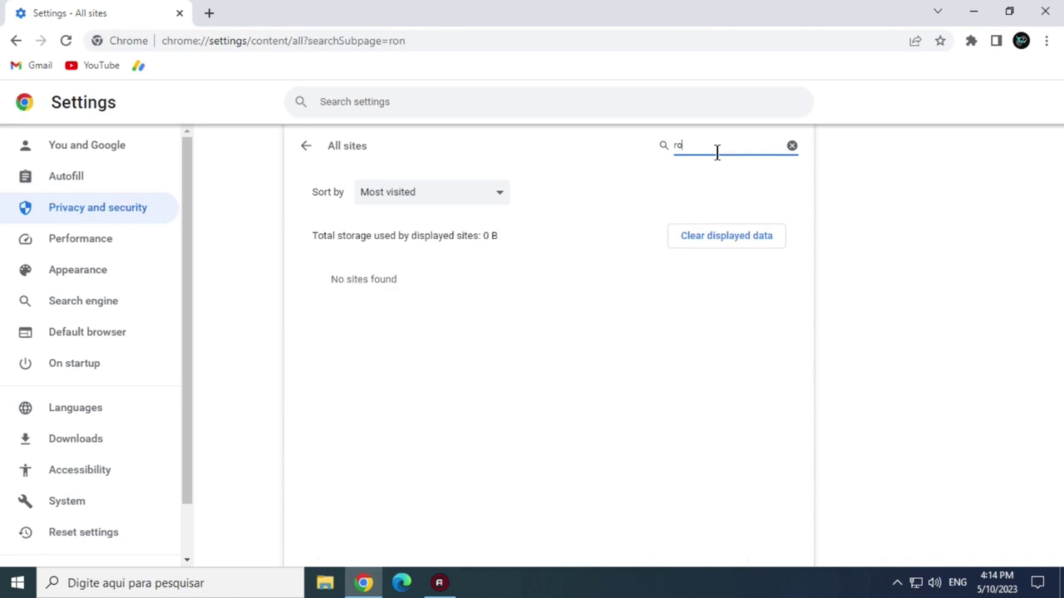
text(nlox)
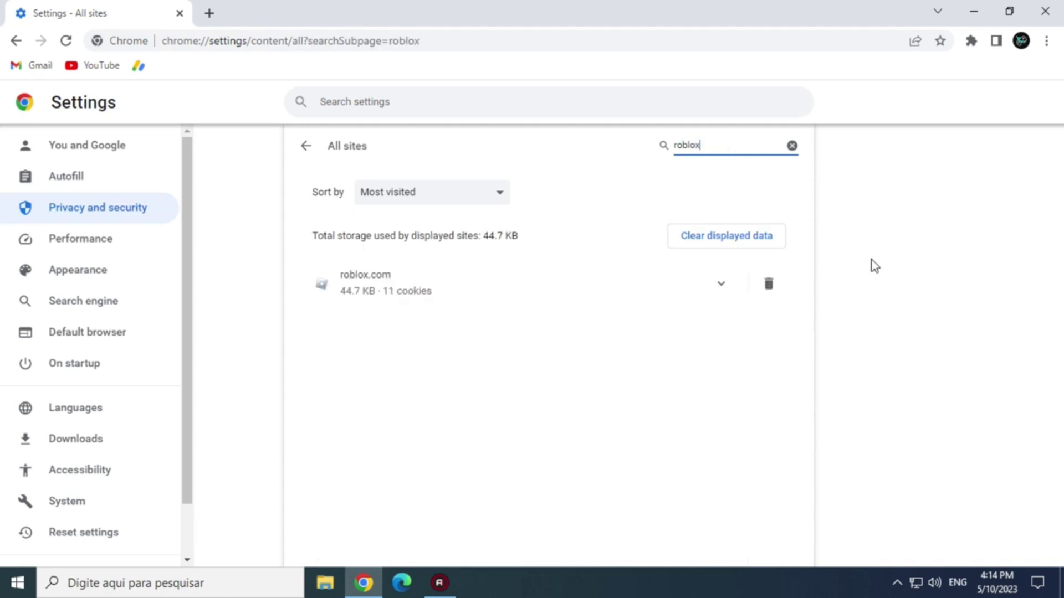
click(770, 292)
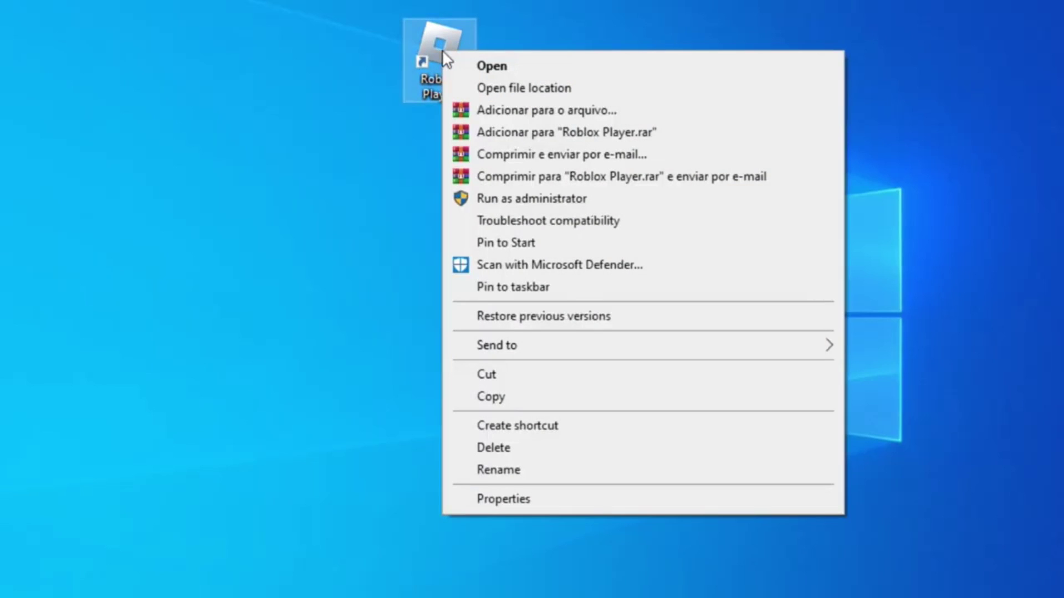
Disable fullscreen optimizations and enable run as administrator on the Roblox Player shortcut
click(579, 502)
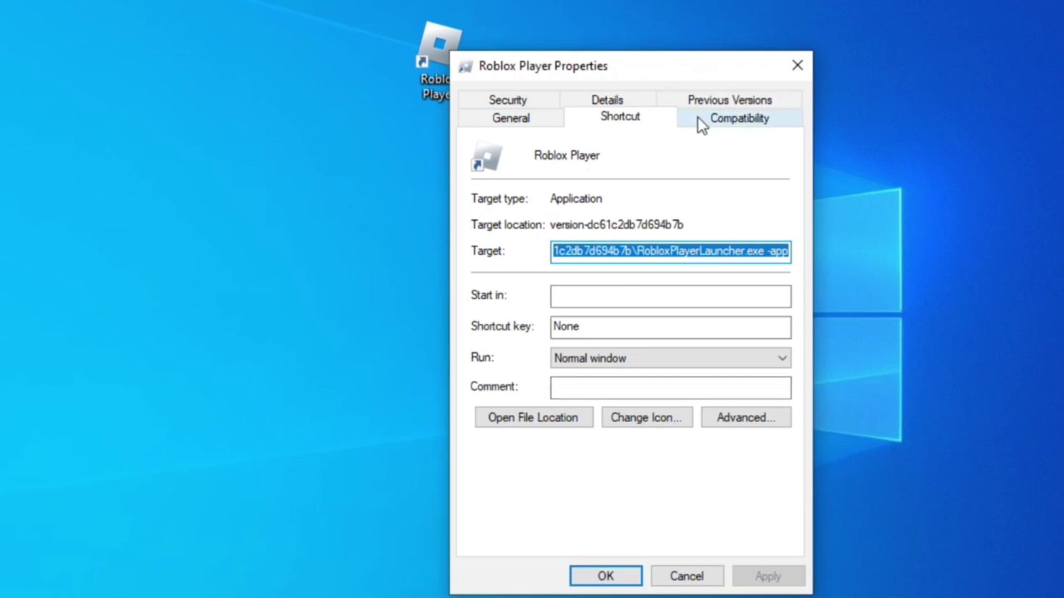
click(751, 119)
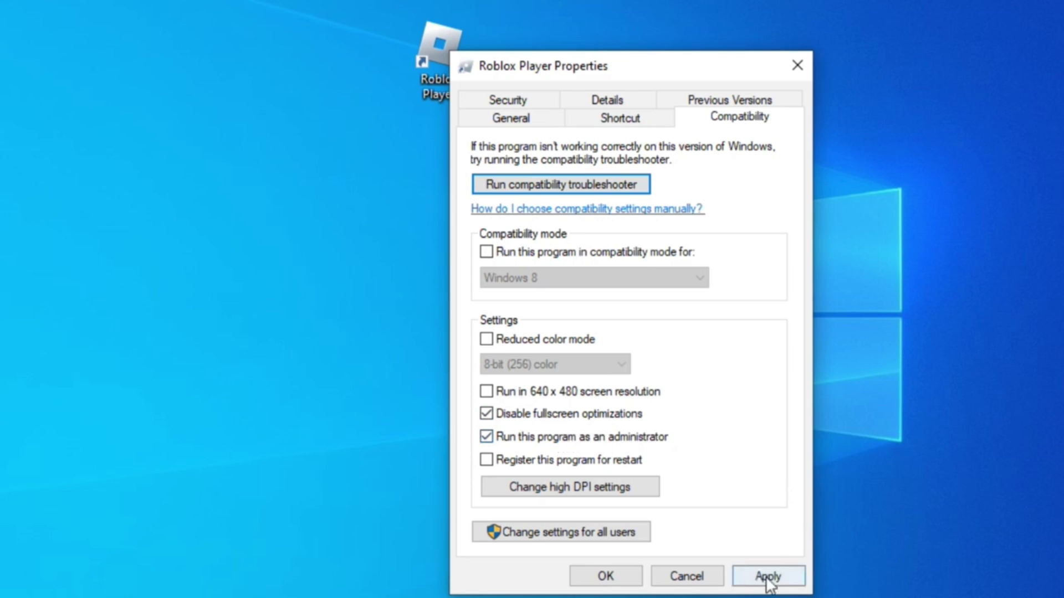
click(789, 578)
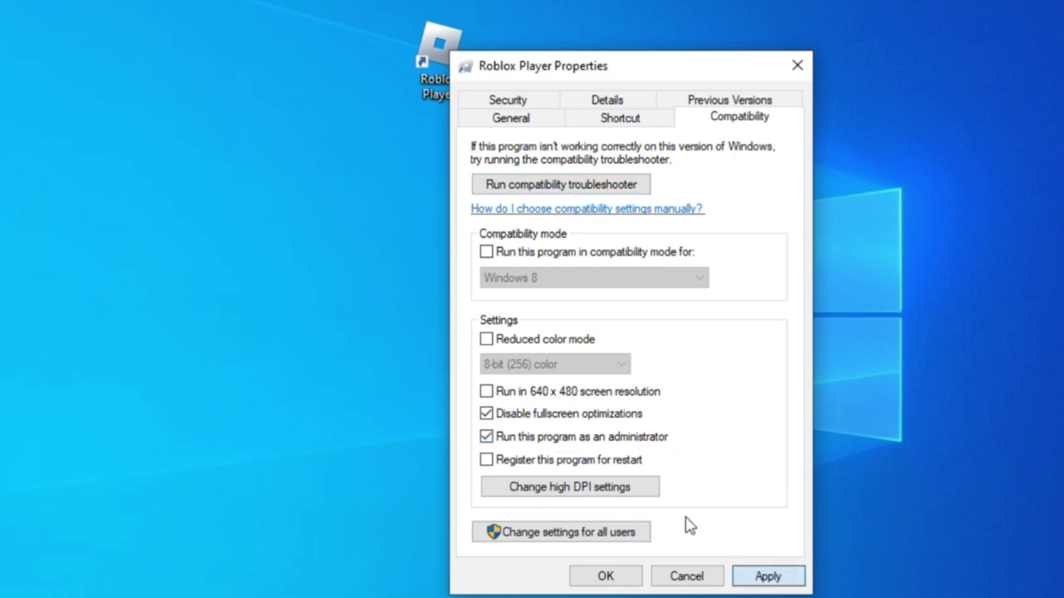
click(607, 577)
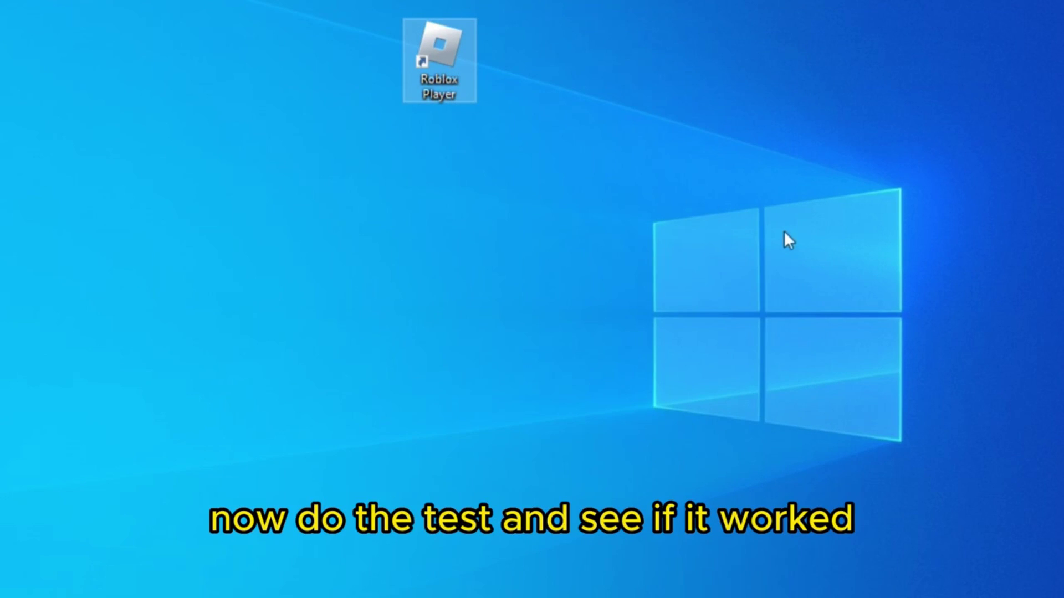